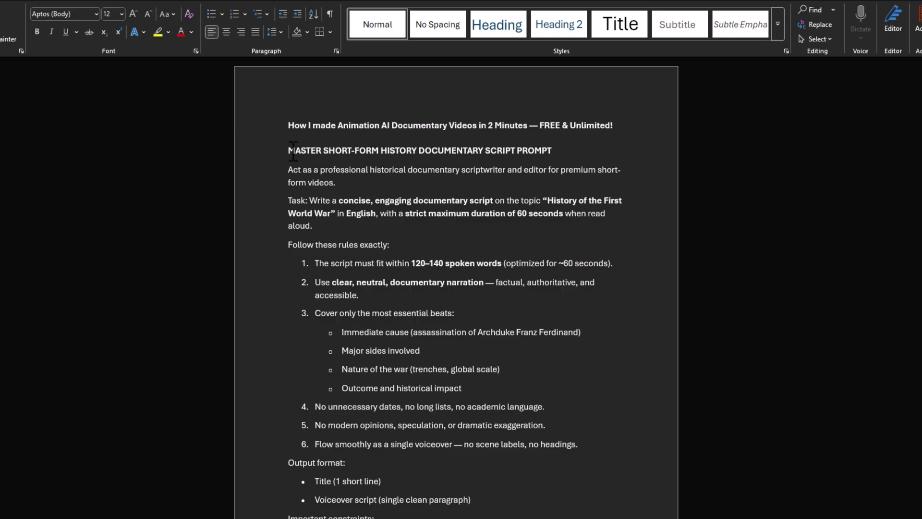
Step: Paste the master documentary prompt from Word into a new ChatGPT chat
left_click_drag(347, 154, 382, 155)
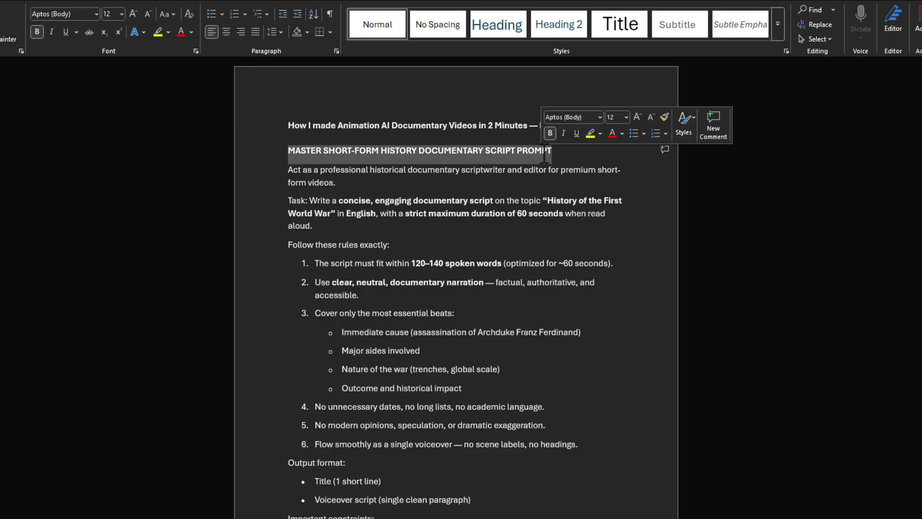
left_click(423, 187)
left_click_drag(298, 176, 425, 417)
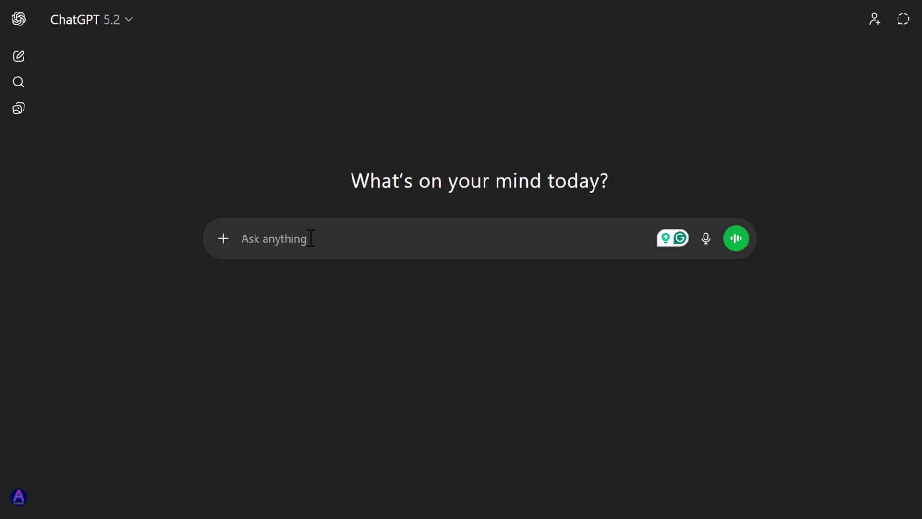
key("ctrl+v")
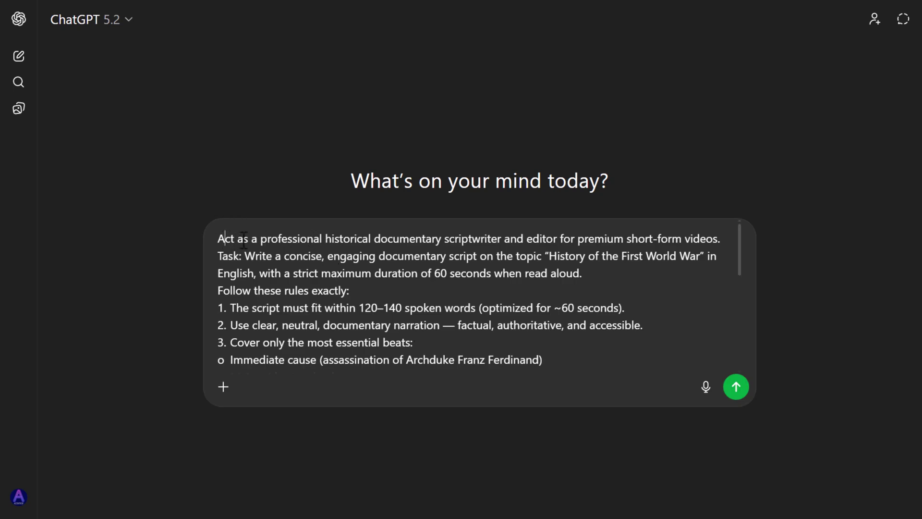
Step: Review the scriptwriter role, First World War topic and narration rules, then send the prompt
left_click_drag(224, 238, 458, 240)
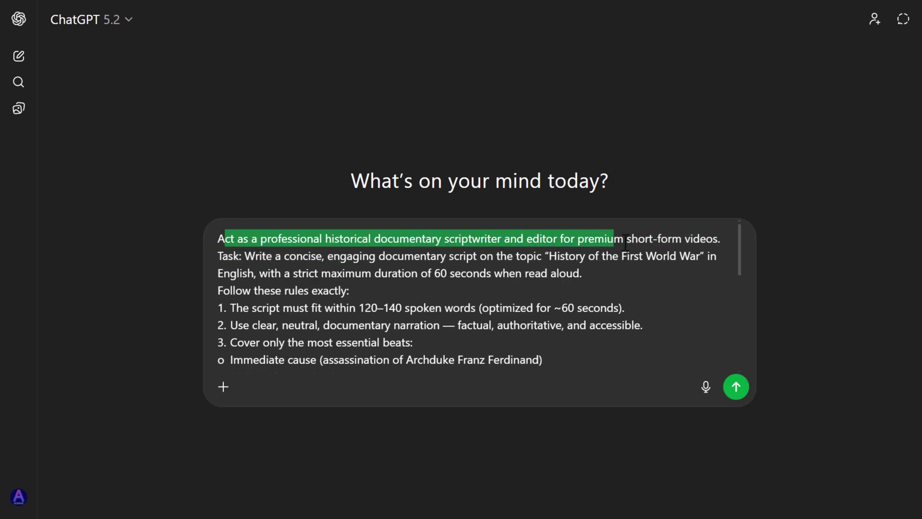
left_click(701, 240)
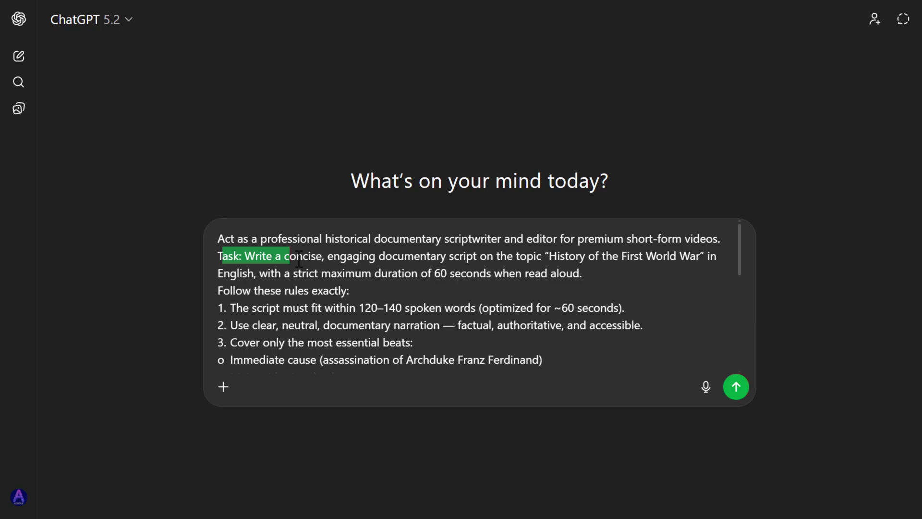
left_click_drag(558, 259, 605, 275)
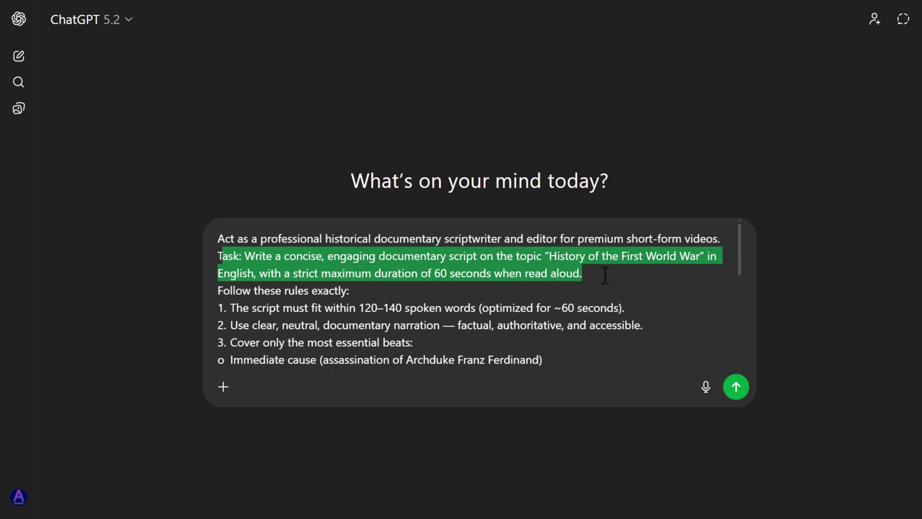
left_click_drag(551, 257, 652, 257)
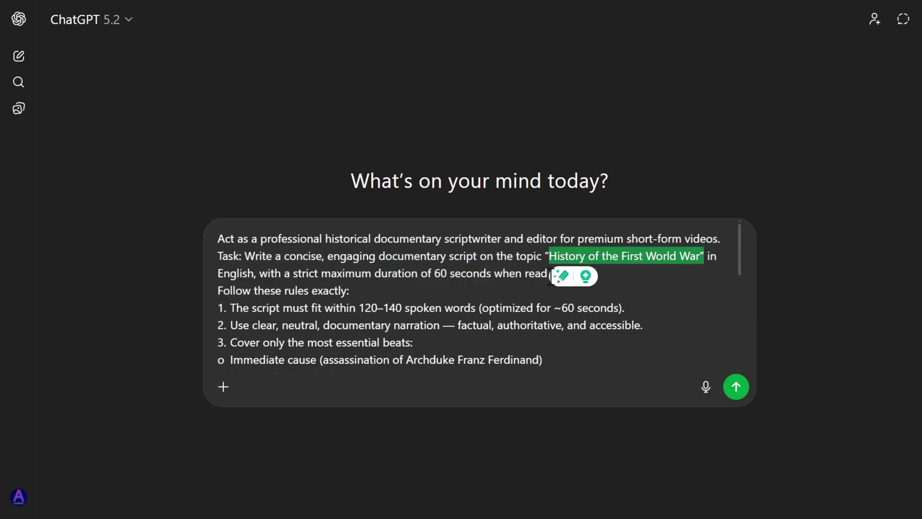
left_click(461, 273)
scroll(349, 295, "down", 1)
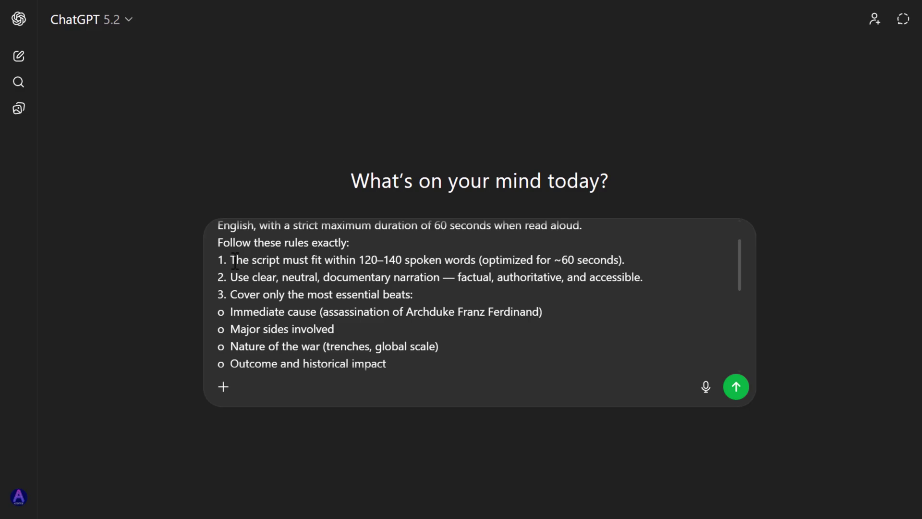
left_click_drag(228, 277, 479, 300)
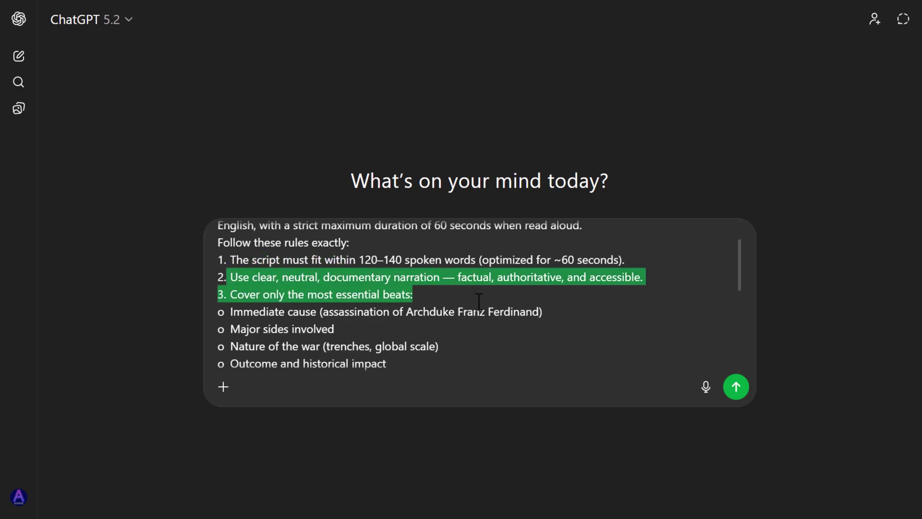
left_click(497, 322)
scroll(490, 329, "down", 3)
key("Return")
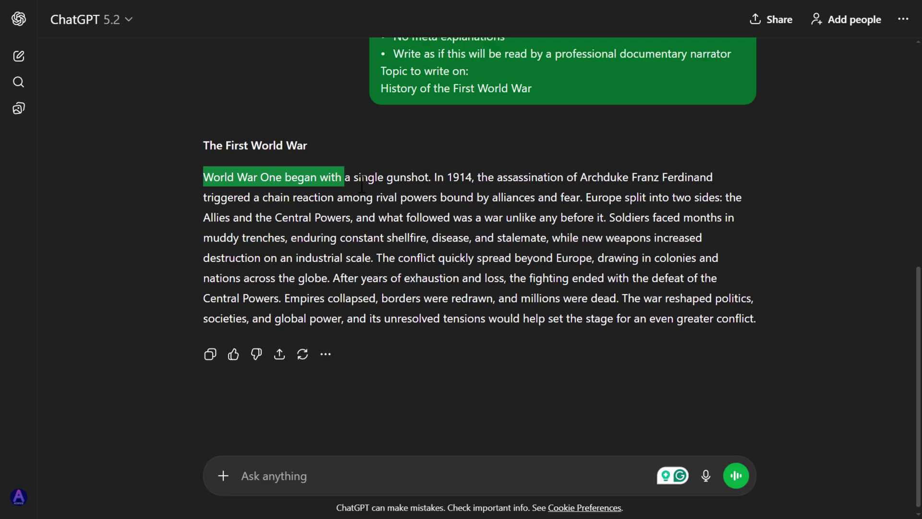
Step: Paste the scene-conversion prompt from Word into a new ChatGPT message
mouse_move(363, 185)
left_mouse_down()
mouse_move(520, 200)
mouse_move(734, 327)
left_mouse_up()
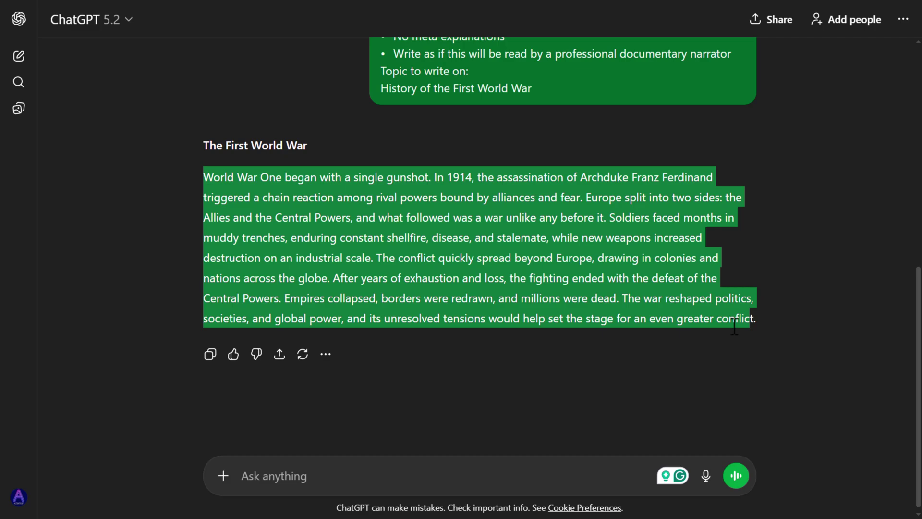
key("alt+Tab")
scroll(397, 360, "down", 4)
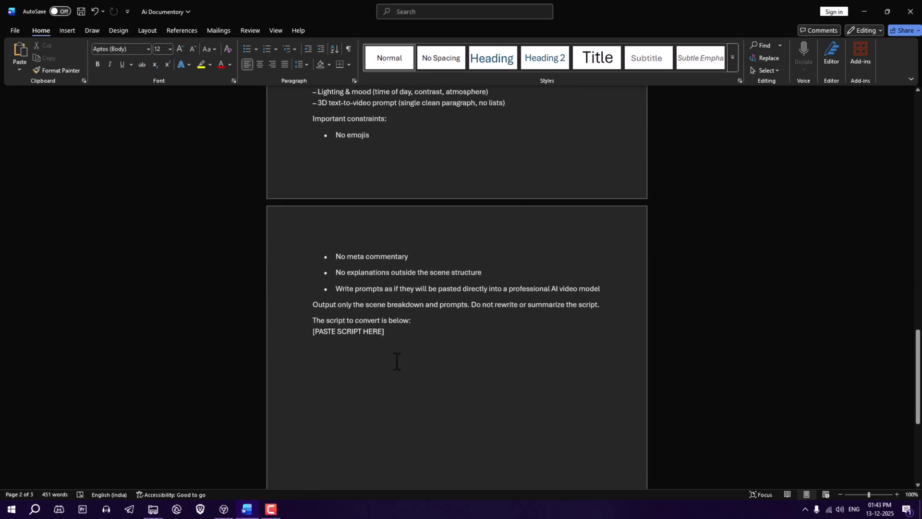
scroll(400, 346, "down", 2)
key("ctrl+a")
key("ctrl+c")
key("alt+Tab")
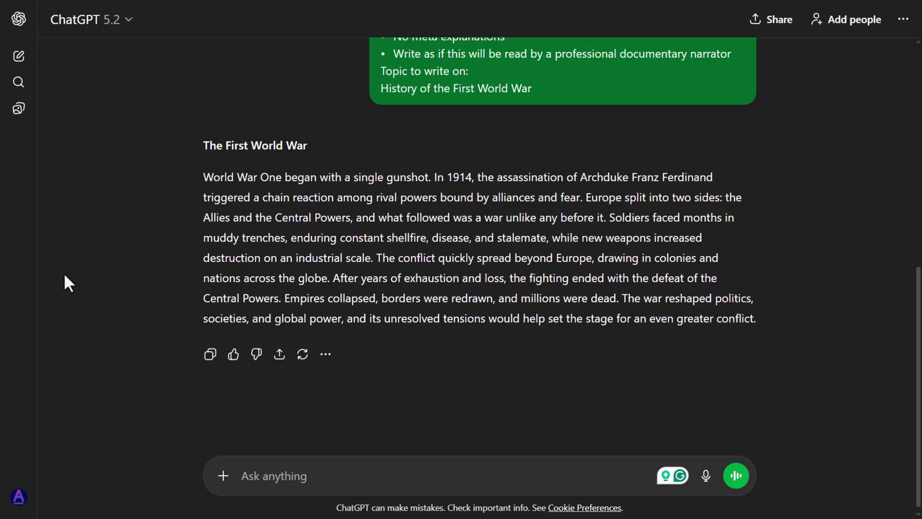
key("ctrl+v")
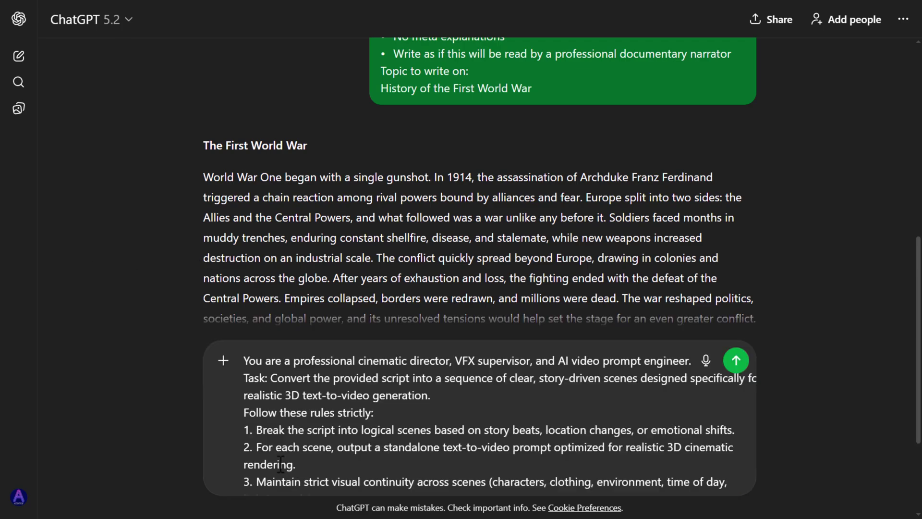
scroll(199, 180, "down", 2)
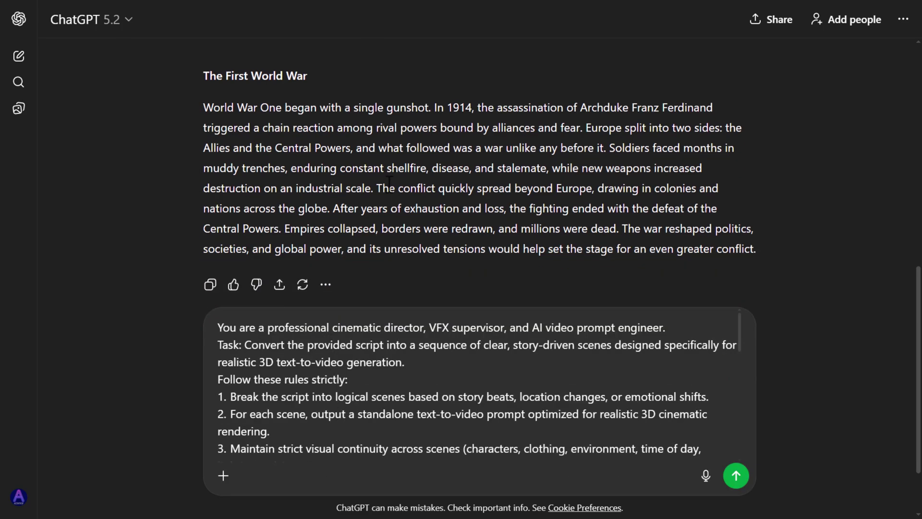
left_click_drag(202, 81, 763, 229)
Step: Copy the generated First World War script and place the caret at the [PASTE SCRIPT HERE] placeholder
right_click(739, 225)
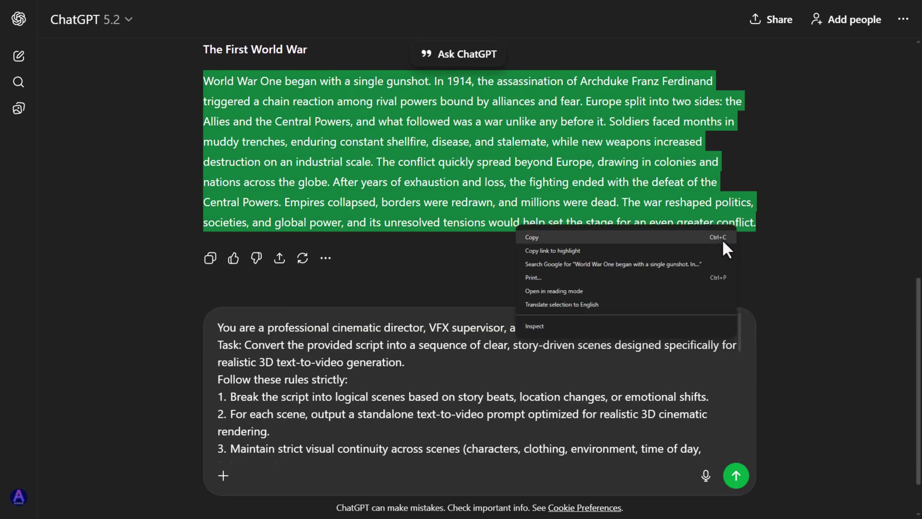
left_click(688, 234)
scroll(453, 381, "down", 10)
scroll(362, 439, "down", 1)
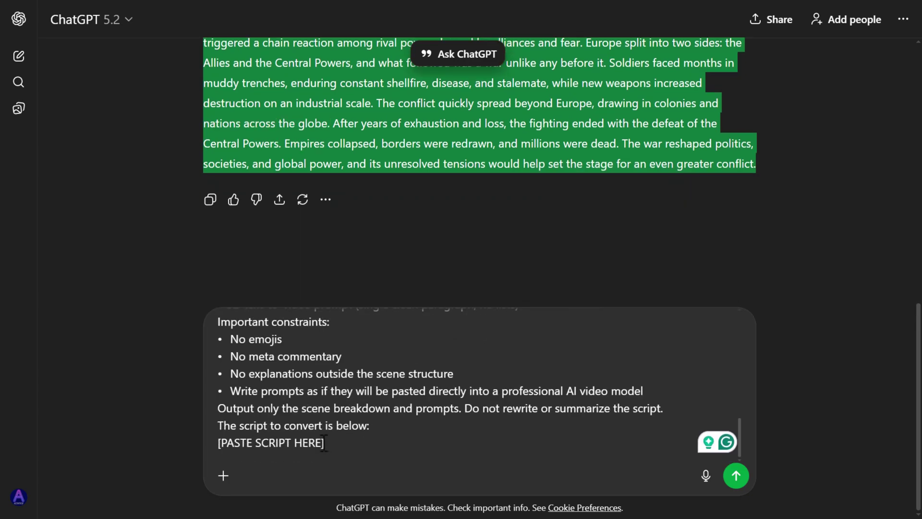
left_click(323, 444)
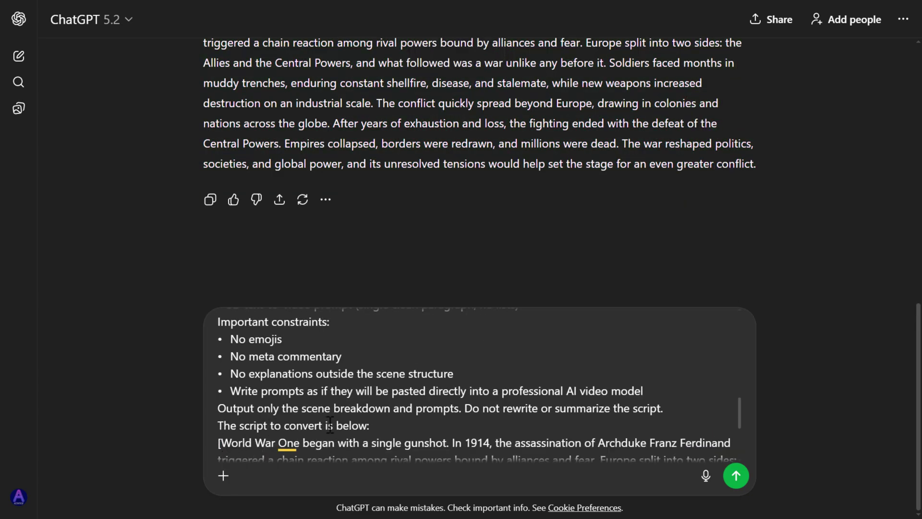
scroll(282, 356, "up", 10)
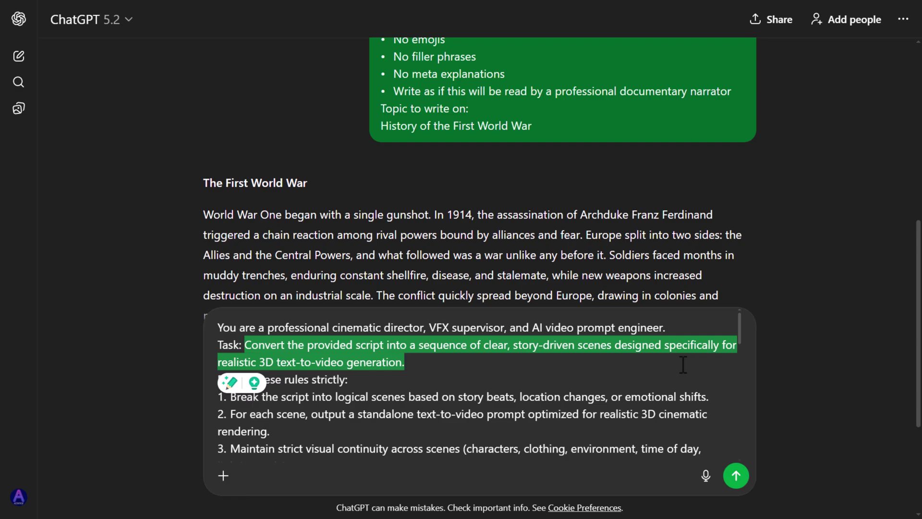
Step: Send the scene-conversion prompt and select Scene 1's details and video prompt
left_click(496, 383)
key("Return")
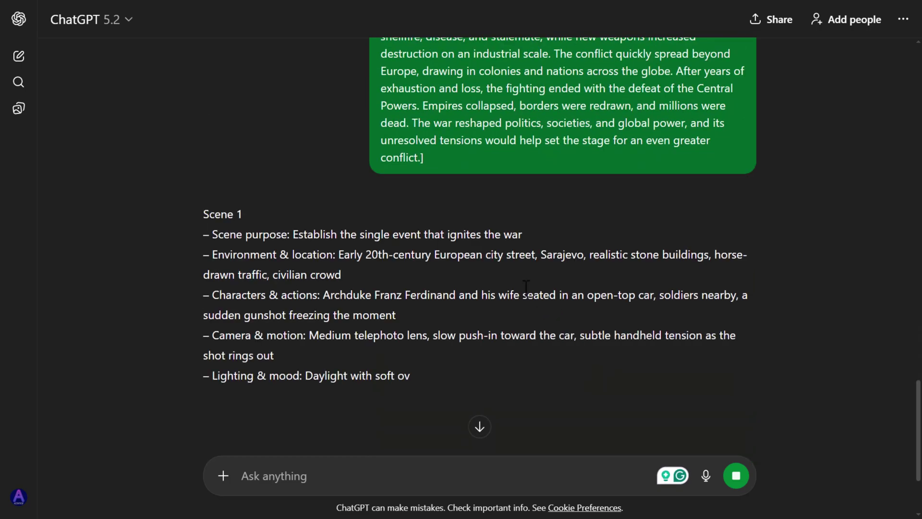
scroll(525, 287, "down", 2)
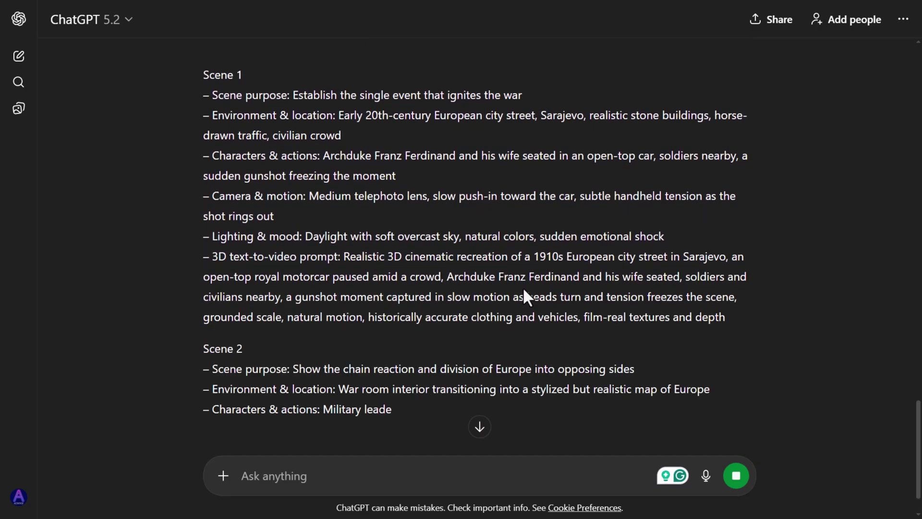
scroll(523, 292, "down", 1)
scroll(829, 391, "down", 2)
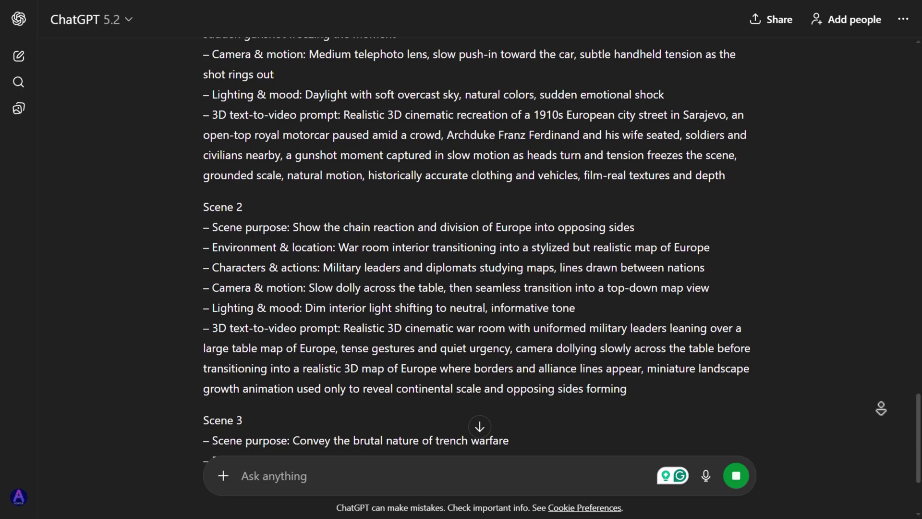
scroll(379, 389, "down", 8)
scroll(379, 389, "up", 5)
scroll(201, 204, "up", 7)
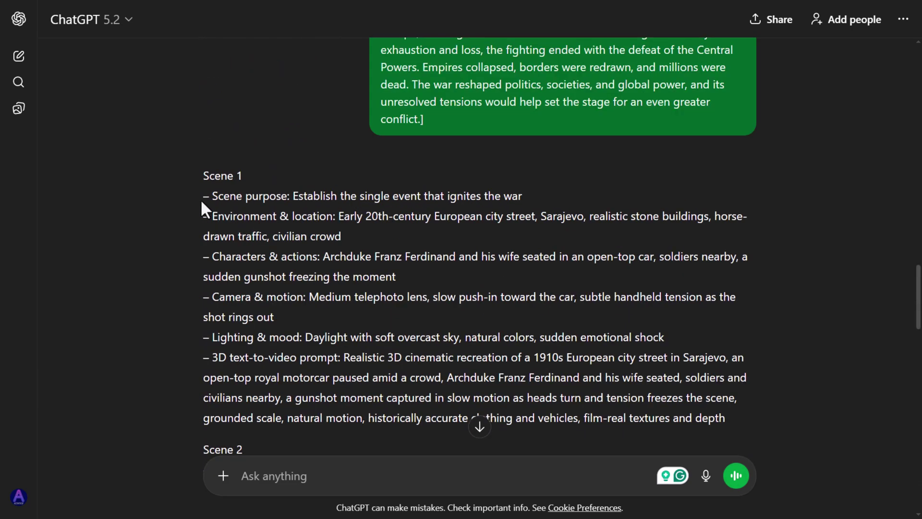
left_click_drag(202, 199, 640, 418)
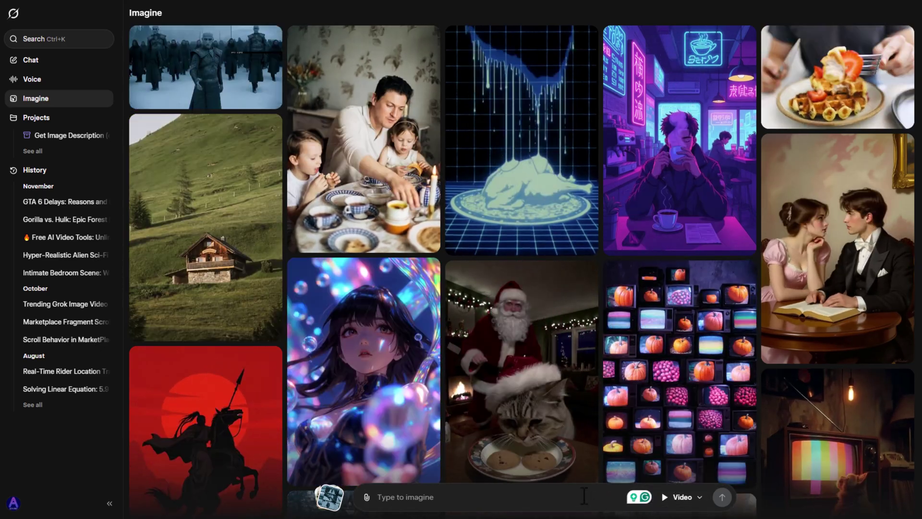
Step: Generate the Scene 1 Sarajevo clip in Grok Imagine from the pasted prompt
left_click(577, 496)
key("ctrl+v")
key("Return")
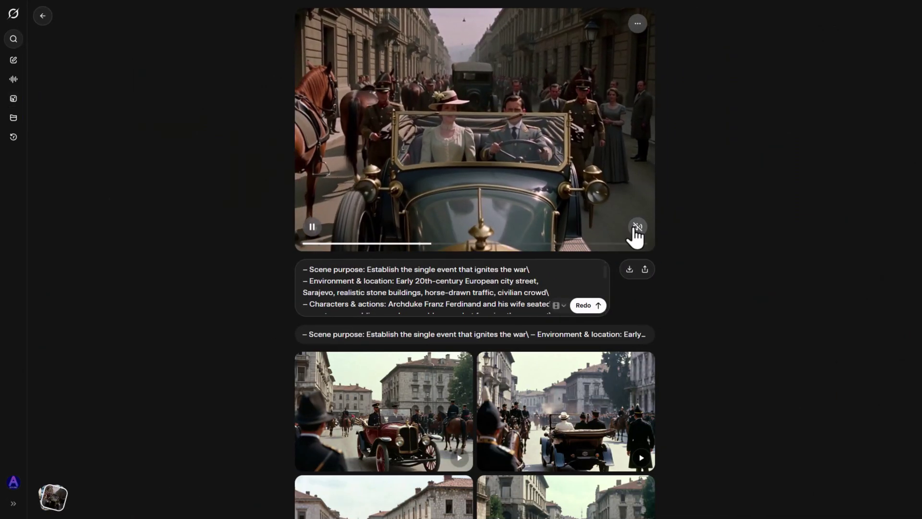
Step: Unmute the Sarajevo motorcade clip, upscale it to HD and download it
left_click(637, 227)
left_click(637, 23)
left_click(610, 117)
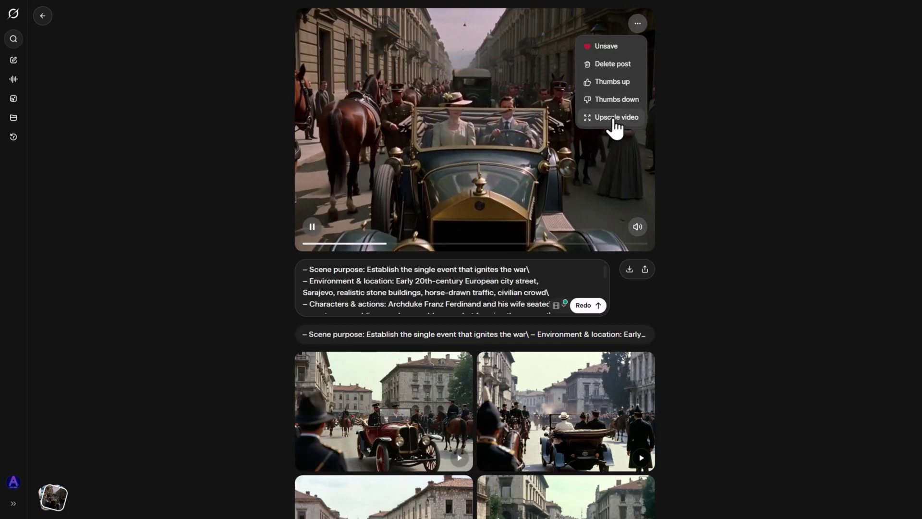
left_click(611, 118)
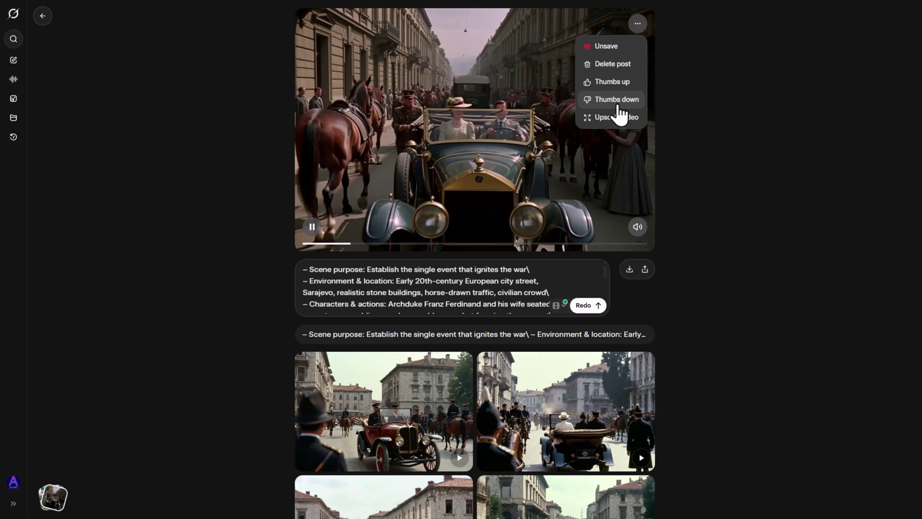
left_click(611, 118)
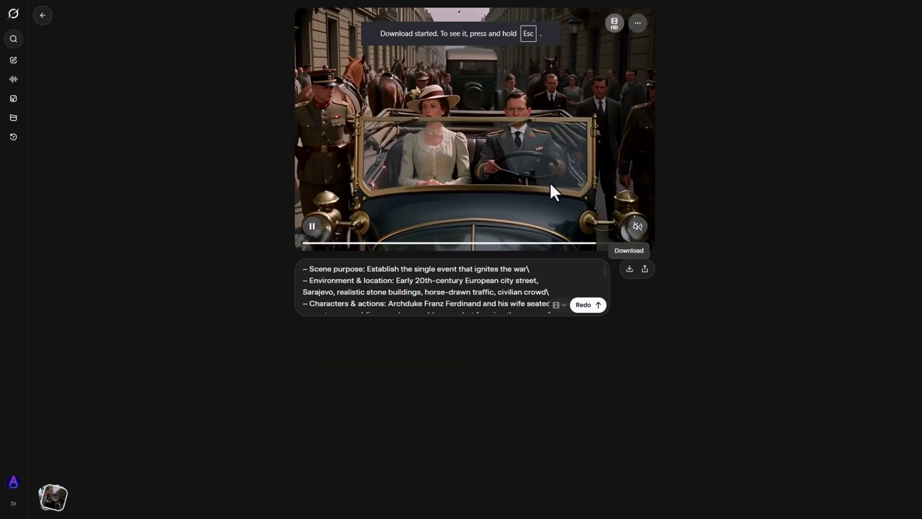
Step: Submit the war-room-to-Europe-map prompt in Grok Imagine and return to the gallery
key("Escape")
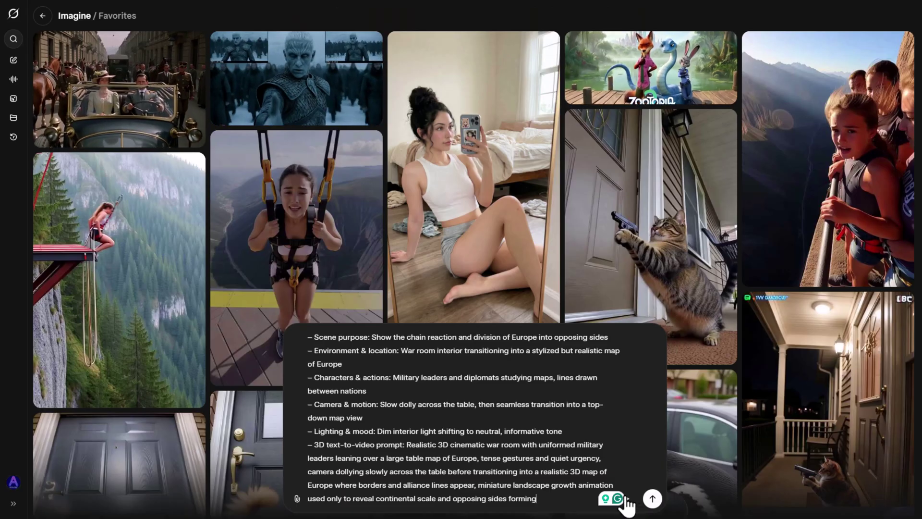
left_click(629, 498)
key("Return")
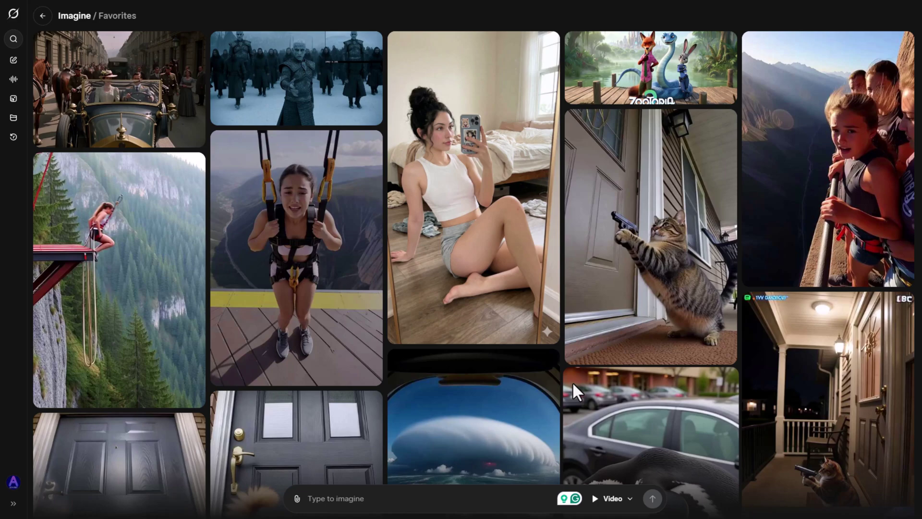
key("Escape")
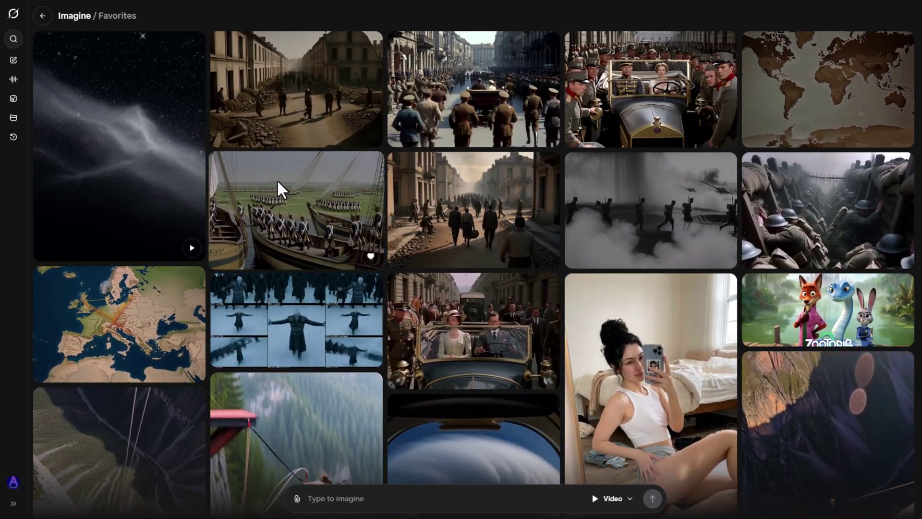
scroll(277, 179, "down", 3)
scroll(276, 180, "down", 4)
scroll(283, 186, "up", 8)
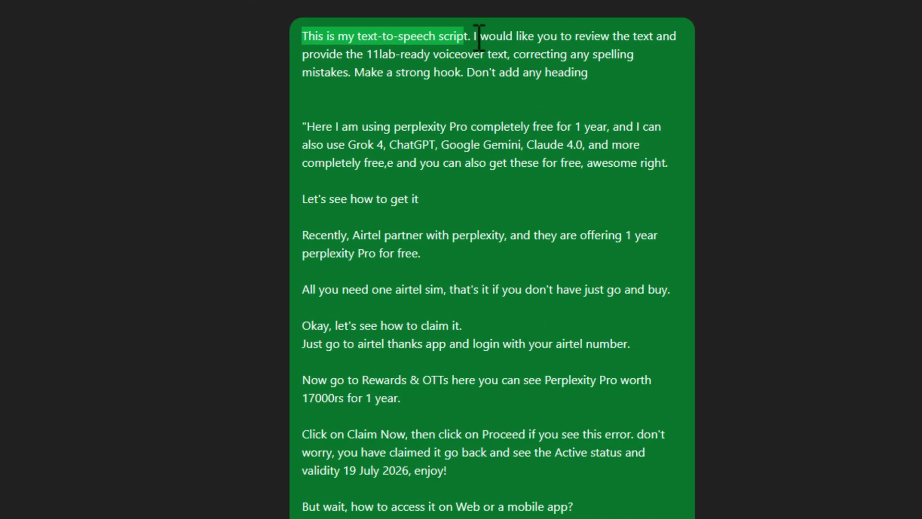
Step: Send the script review instructions and select the polished cinematic narration paragraphs
left_click_drag(294, 35, 582, 38)
left_click_drag(671, 57, 663, 87)
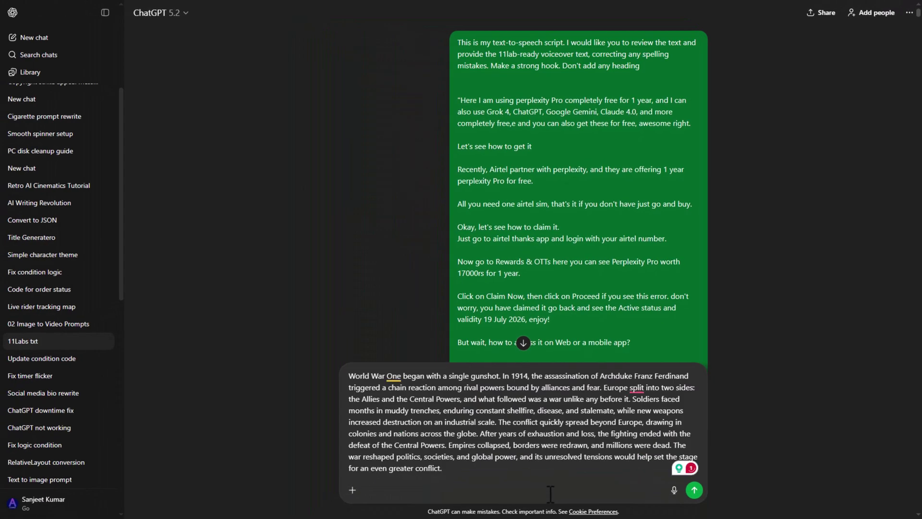
key("Return")
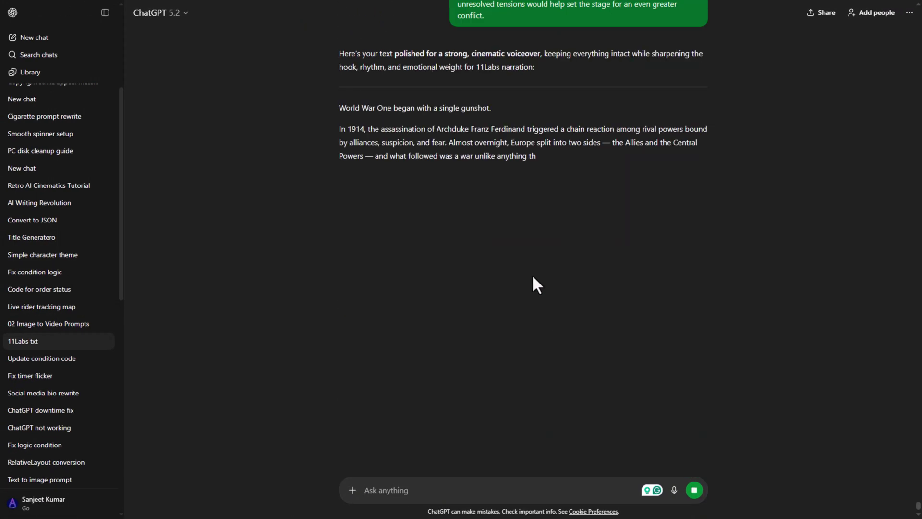
left_click_drag(336, 132, 501, 294)
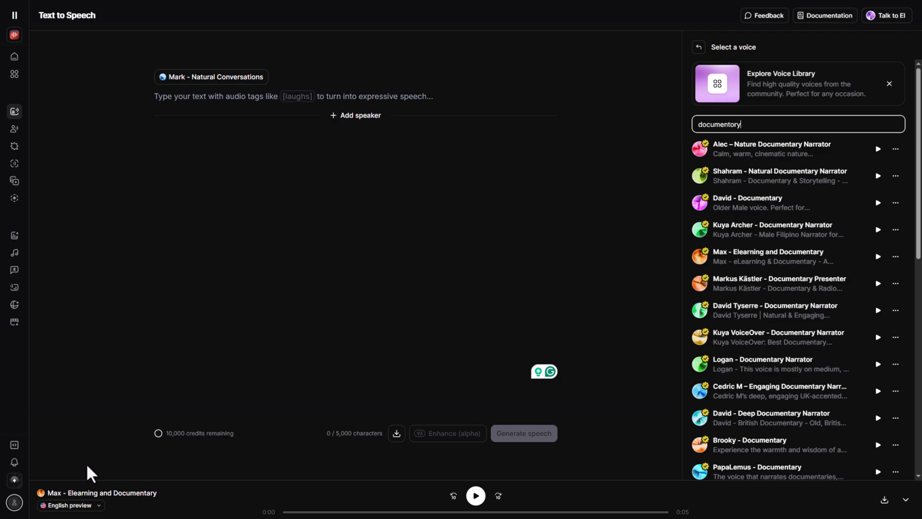
Step: Preview and add the Max - Elearning and Documentary voice, paste the WWI script, and play Generation 1
left_click(15, 504)
left_click(285, 241)
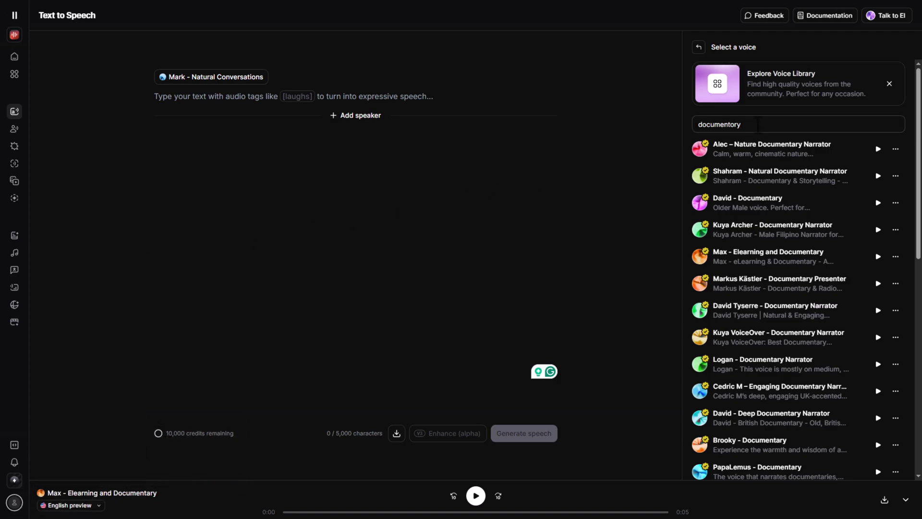
left_click(840, 265)
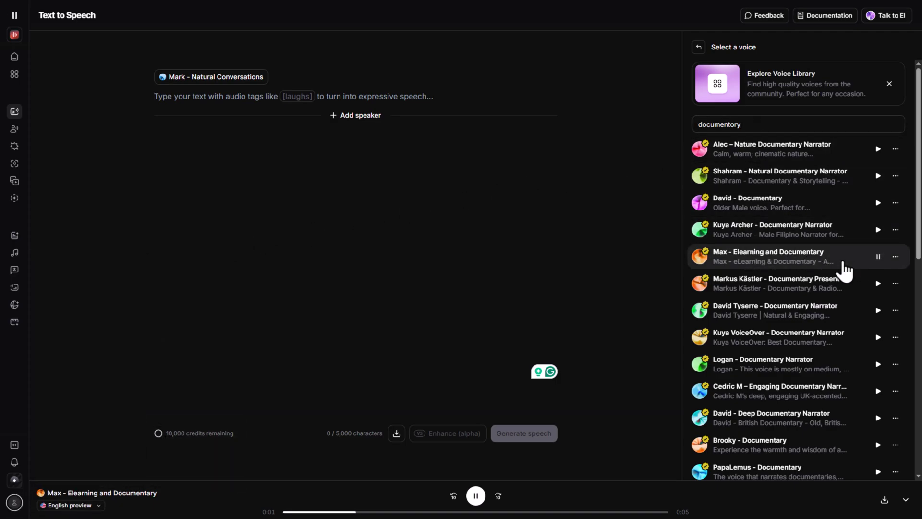
left_click(779, 264)
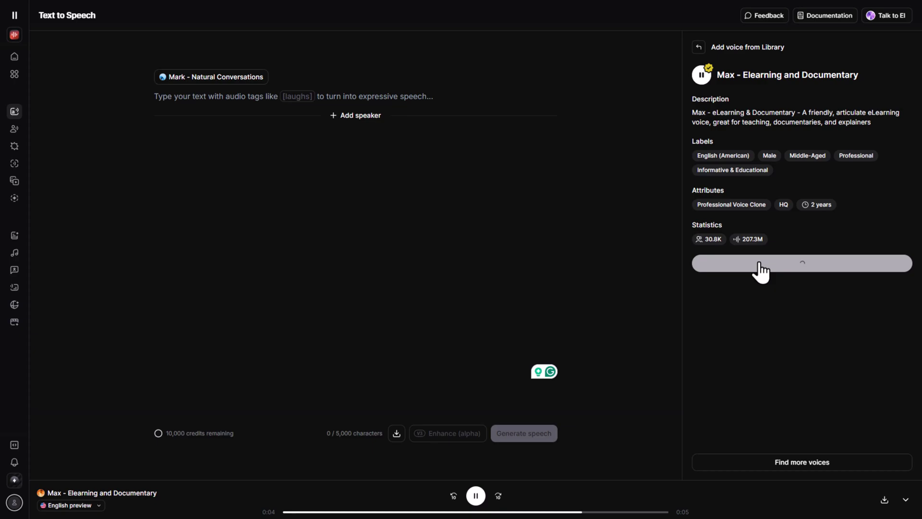
key("ctrl+v")
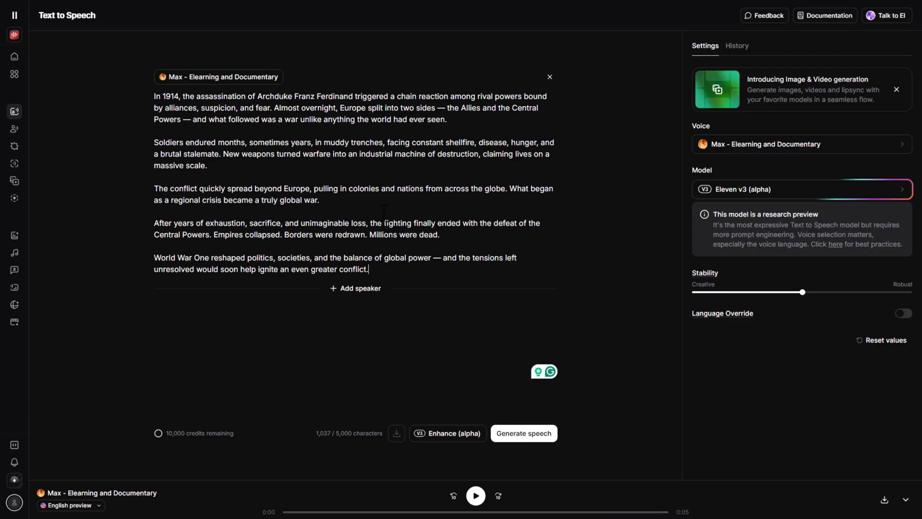
left_click_drag(416, 269, 241, 96)
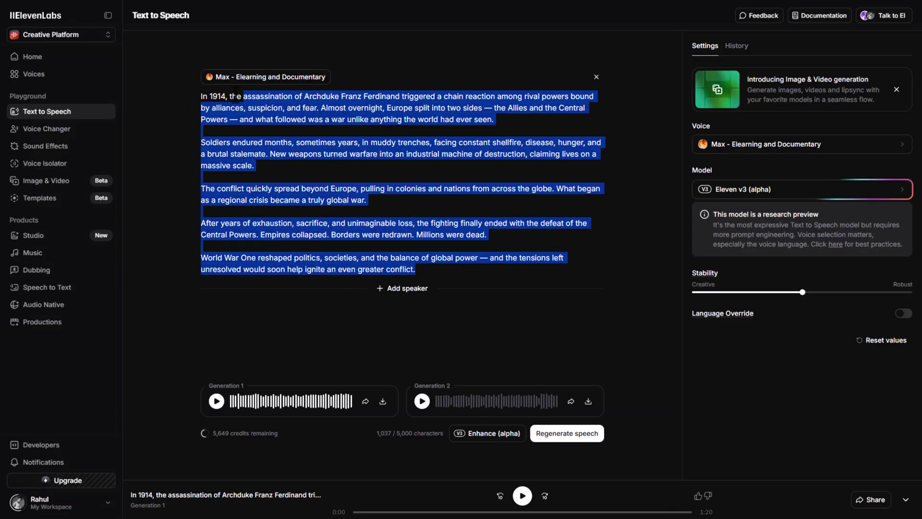
left_click(321, 400)
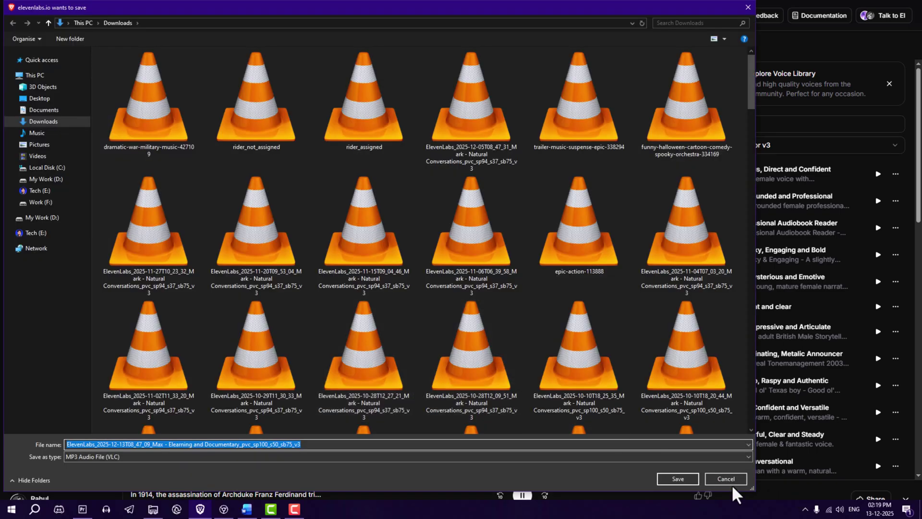
Step: Download the ElevenLabs narration as an MP3 into the Downloads folder
left_click(677, 477)
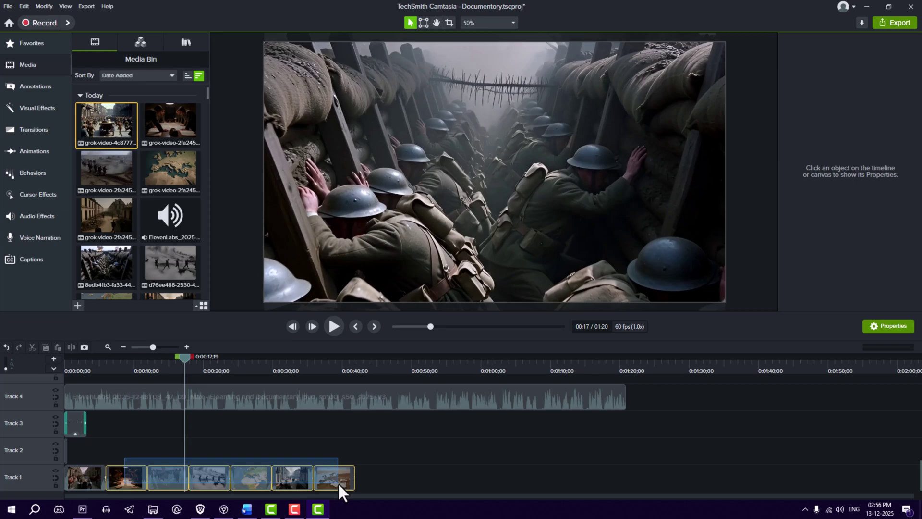
Step: Place the media clips, including the charging soldiers clip, onto Track 1 in story order
left_click_drag(338, 482, 407, 482)
left_click_drag(114, 135, 107, 480)
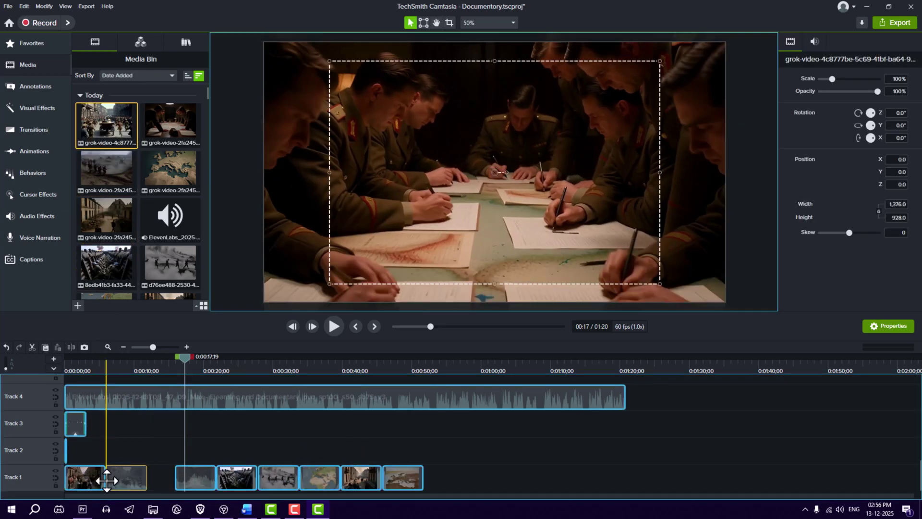
left_click_drag(181, 475, 213, 477)
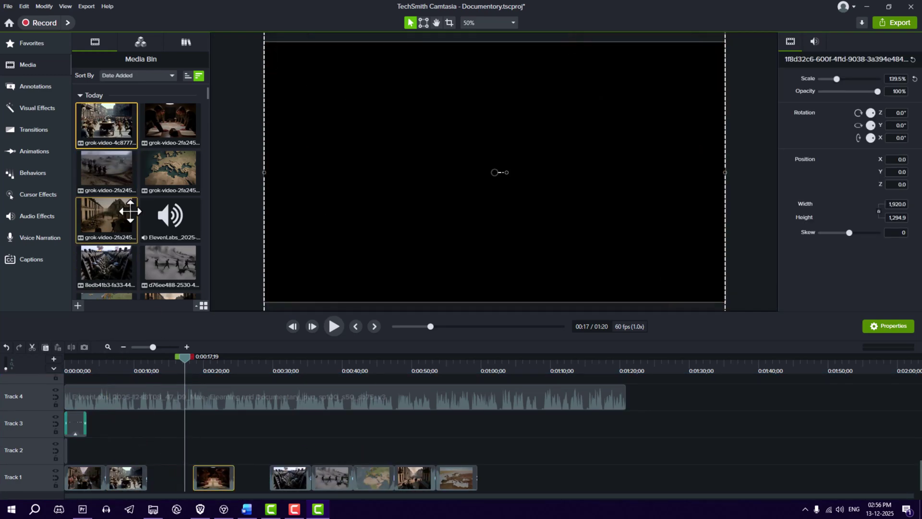
left_click_drag(130, 210, 302, 469)
Step: Preview around 0:40 and scale the Europe map and street crowd clips to fill the frame
left_click(336, 375)
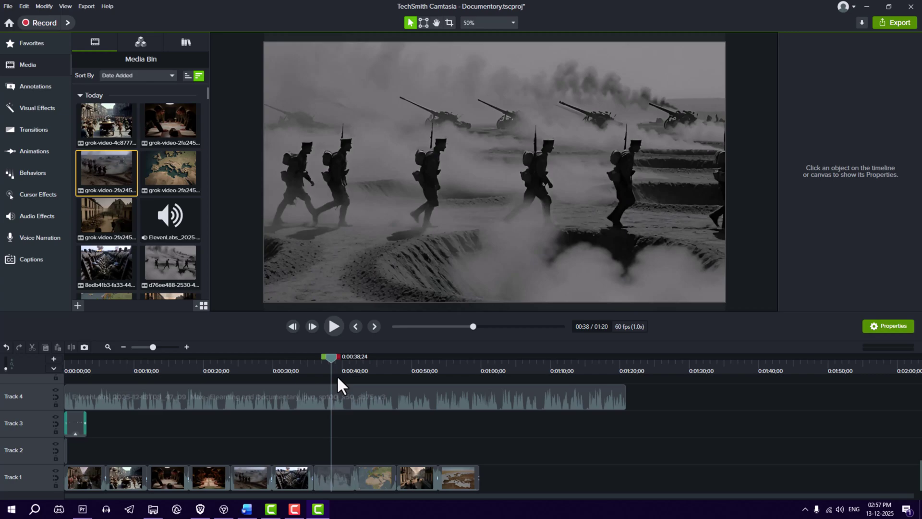
left_click_drag(336, 376, 338, 389)
left_click_drag(353, 449, 453, 484)
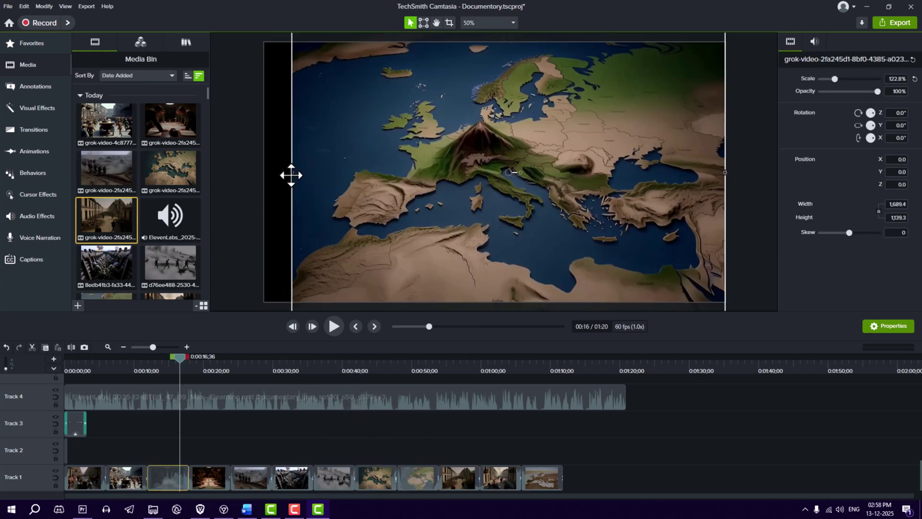
left_click_drag(140, 375, 124, 371)
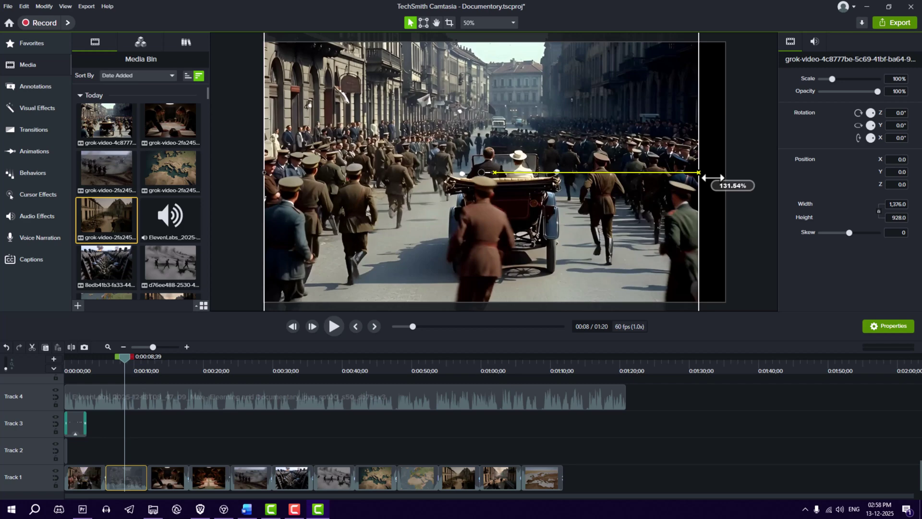
left_click(227, 430)
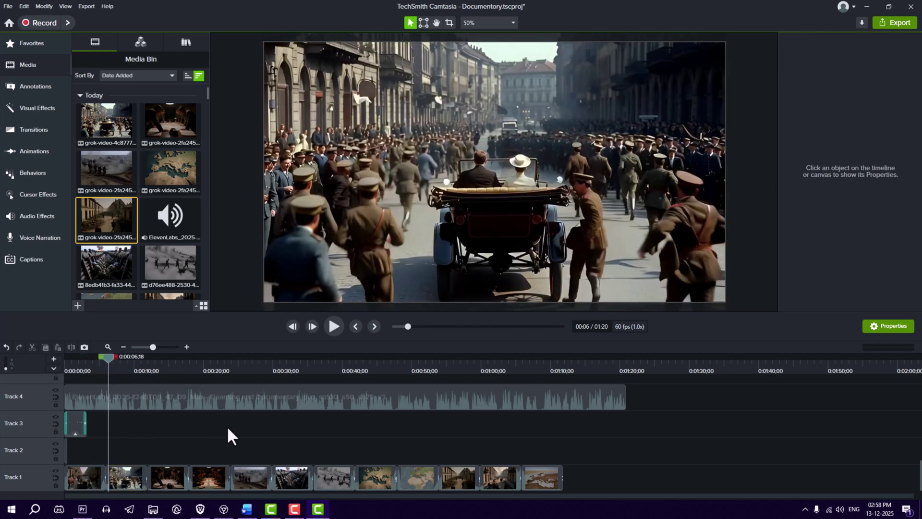